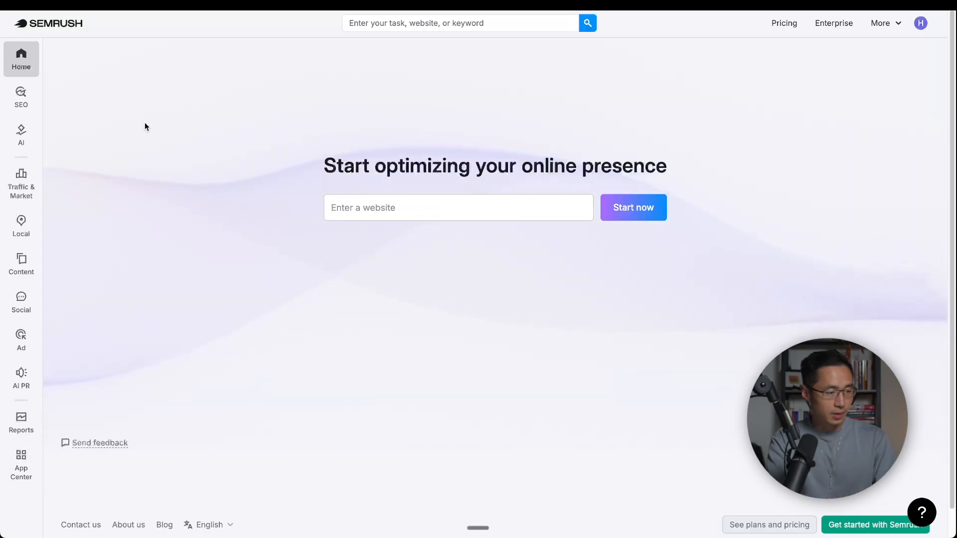
Step: Search the Keyword Magic Tool for "personal finance tips" in the US database
mouse_move(25, 101)
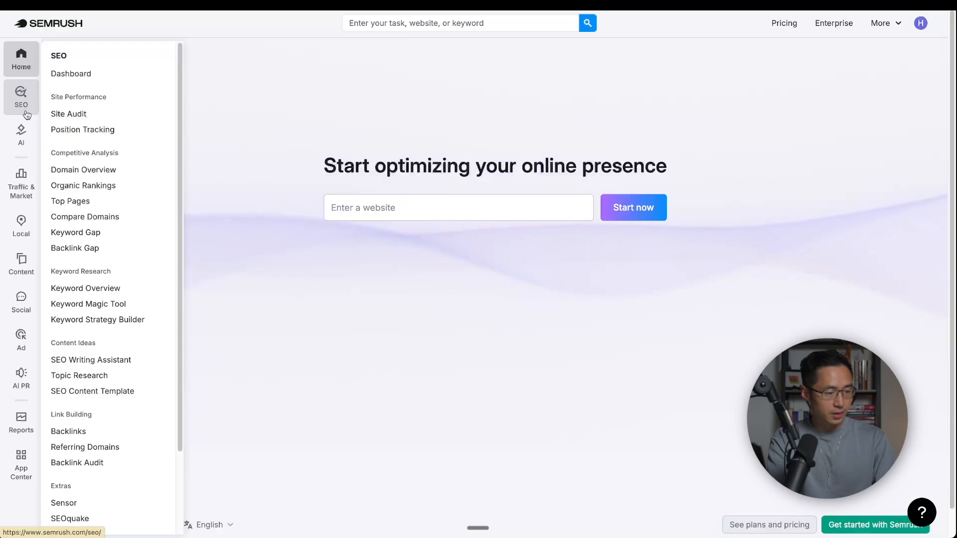
click(96, 306)
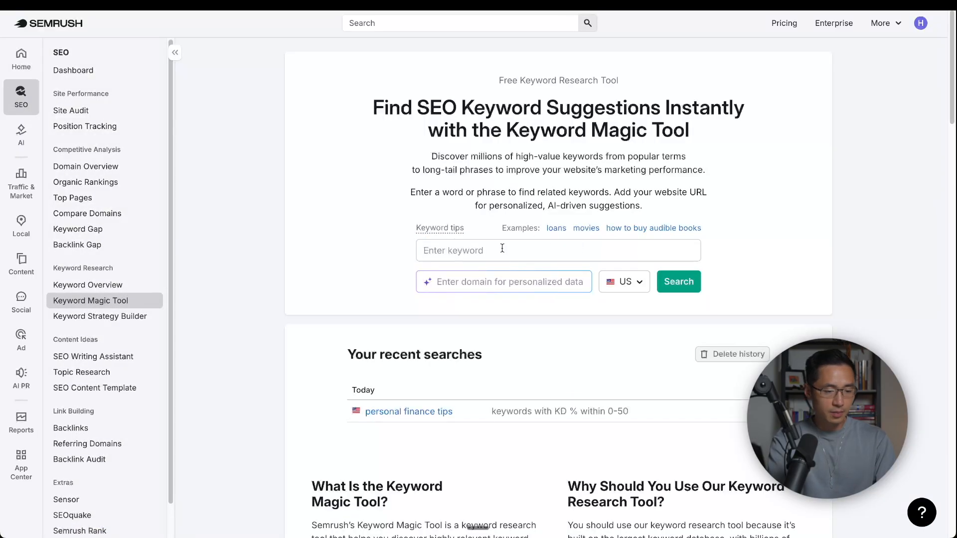
click(503, 249)
text(personal )
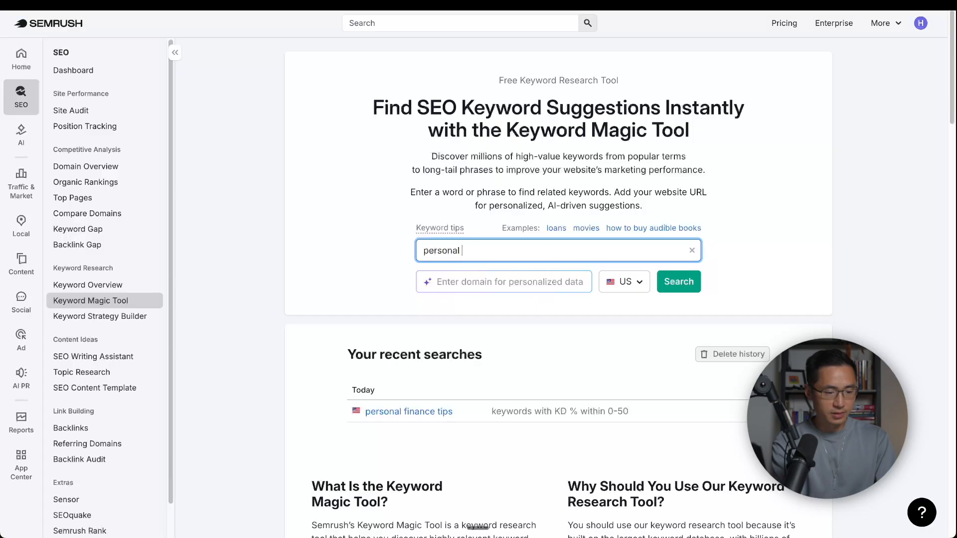
text(finance tips)
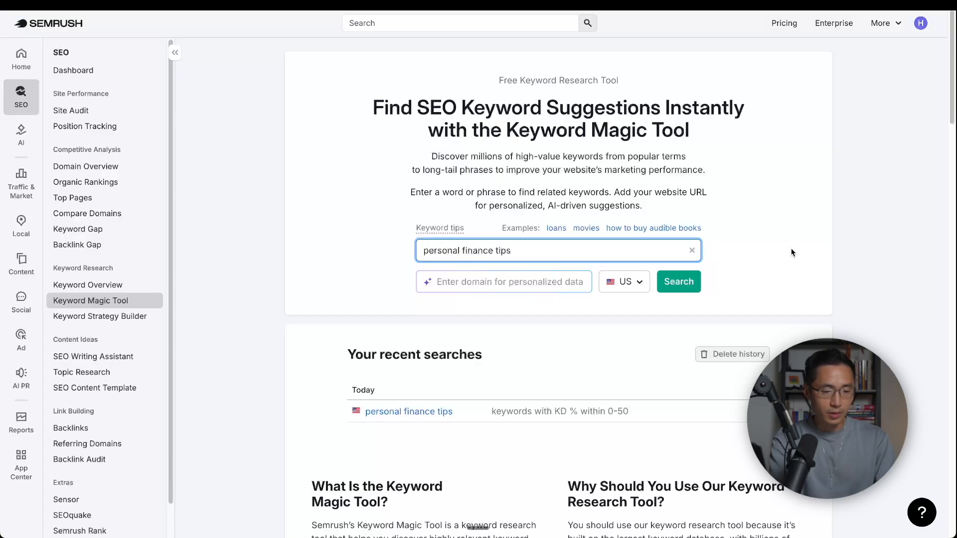
click(679, 282)
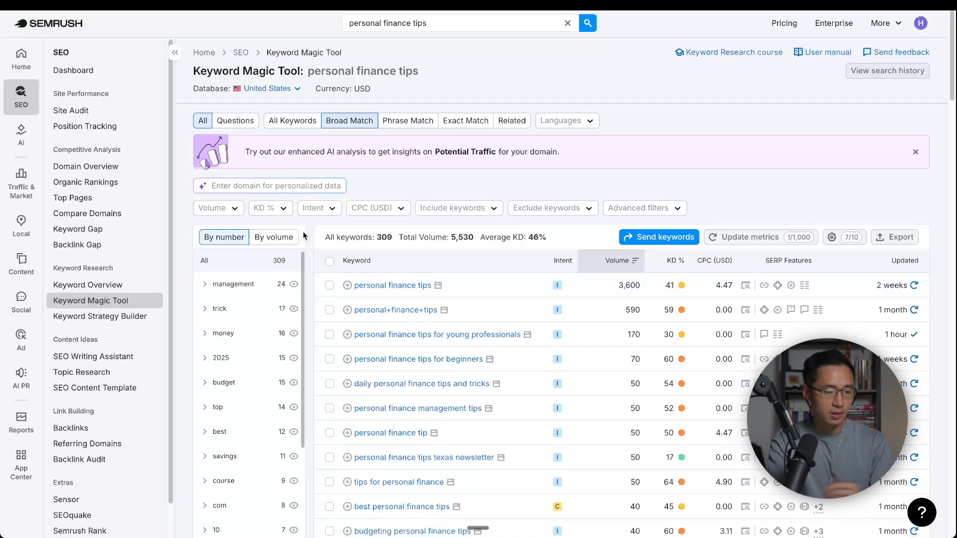
Step: Filter the keyword results to a custom keyword difficulty range of 0 to 50
click(264, 210)
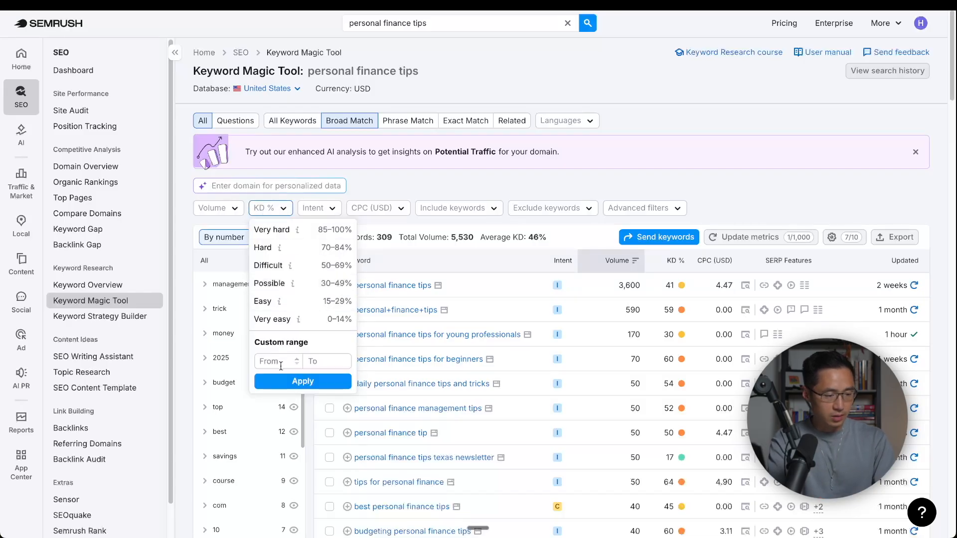
click(280, 365)
text(0)
click(321, 362)
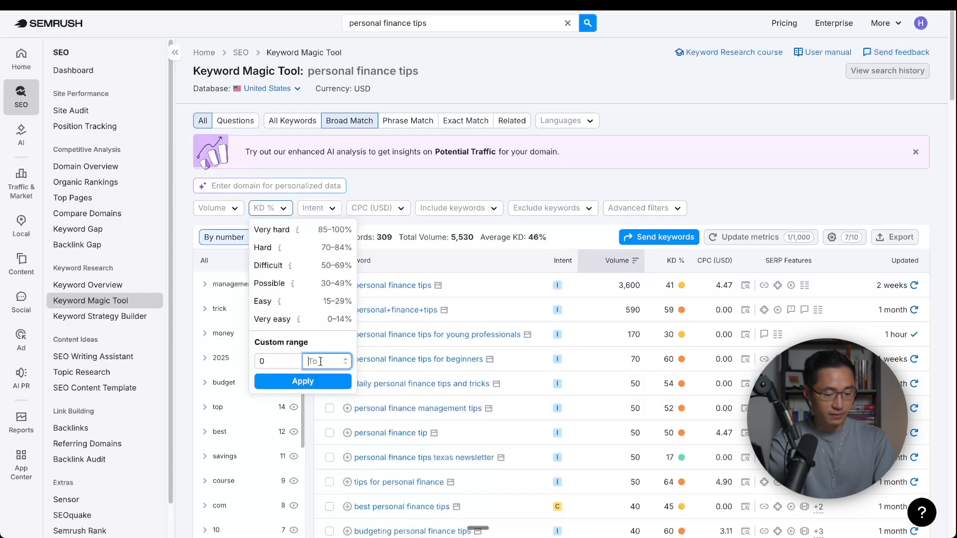
text(50)
click(316, 380)
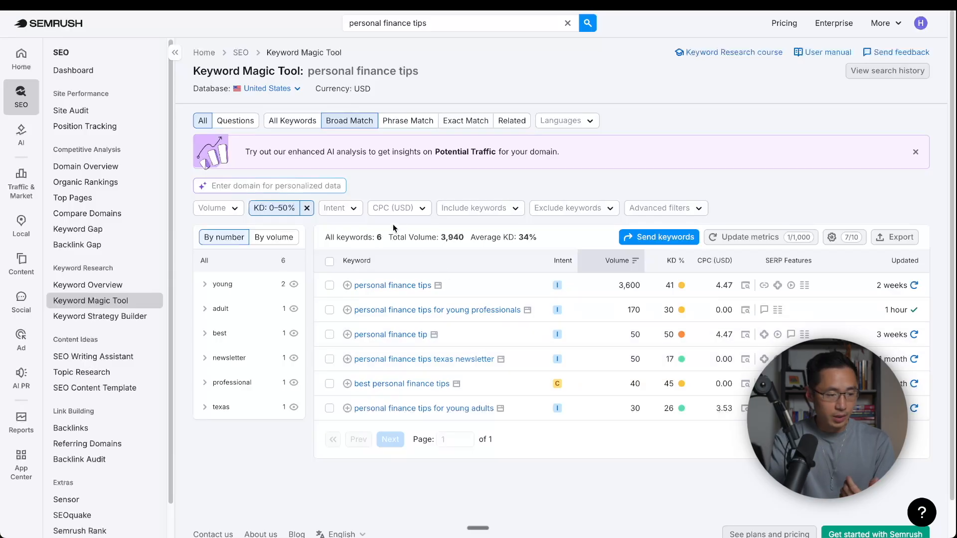
Step: Examine the definitions of the search intent types, such as Informational and Commercial, and the intent labels of the listed keywords
click(357, 214)
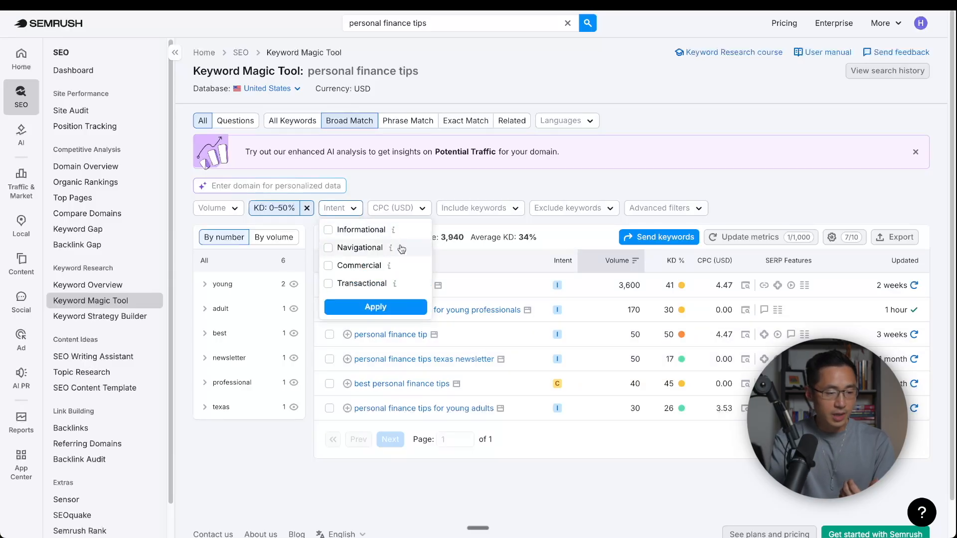
mouse_move(395, 233)
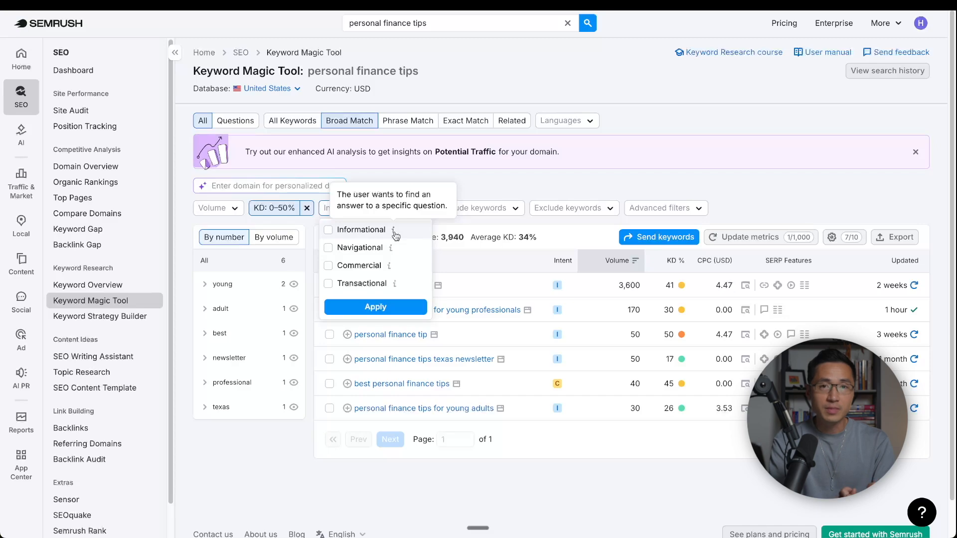
mouse_move(389, 268)
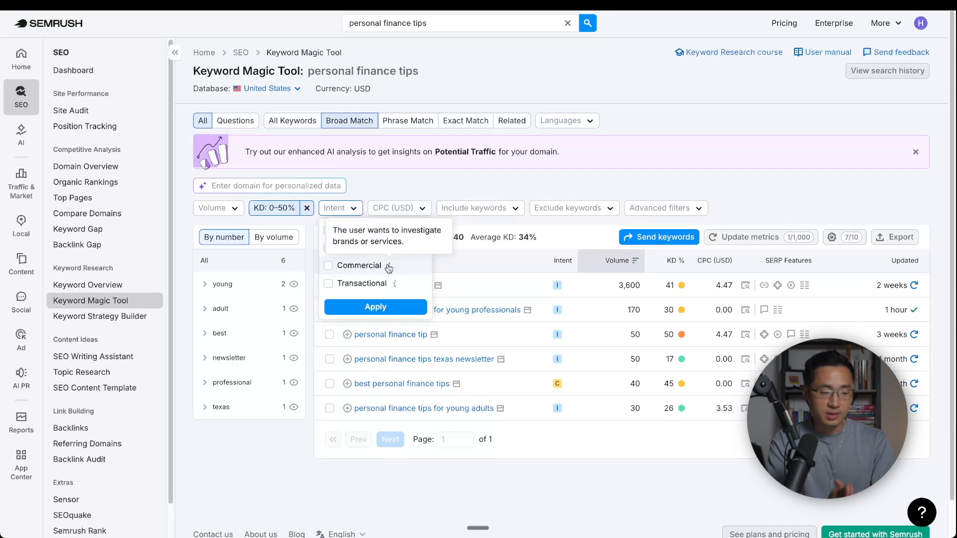
click(511, 258)
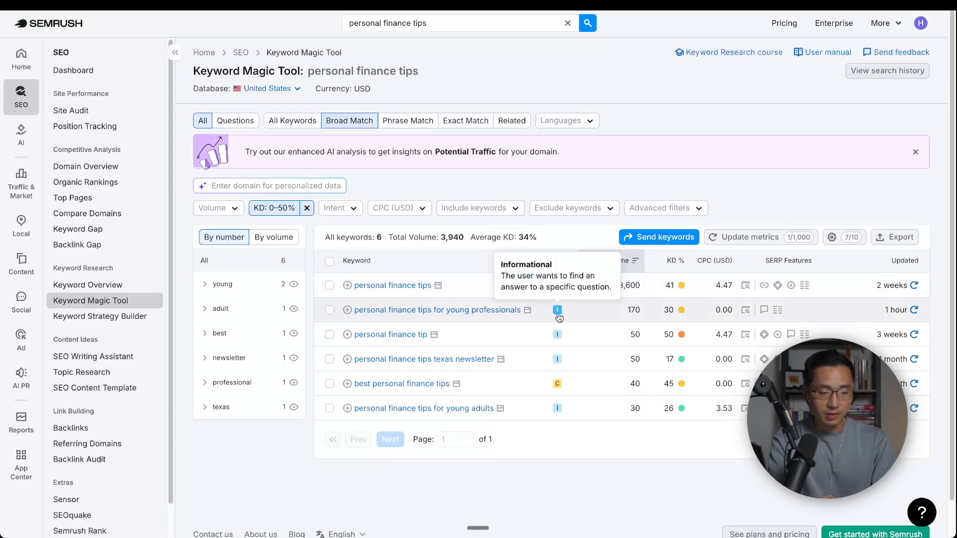
mouse_move(558, 337)
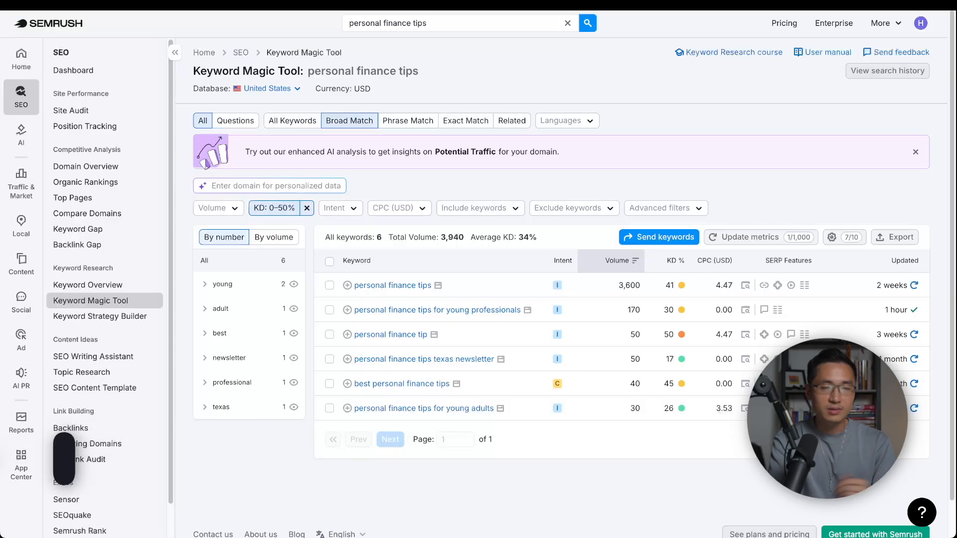
Step: Analyze the topic "personal finance" in the AI Visibility Prompt Research tool
mouse_move(24, 144)
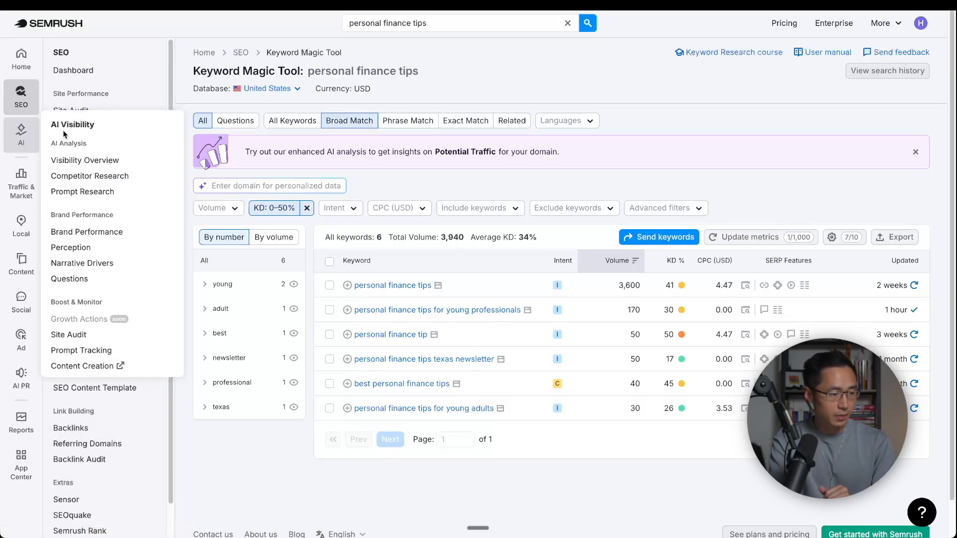
click(78, 192)
text(per)
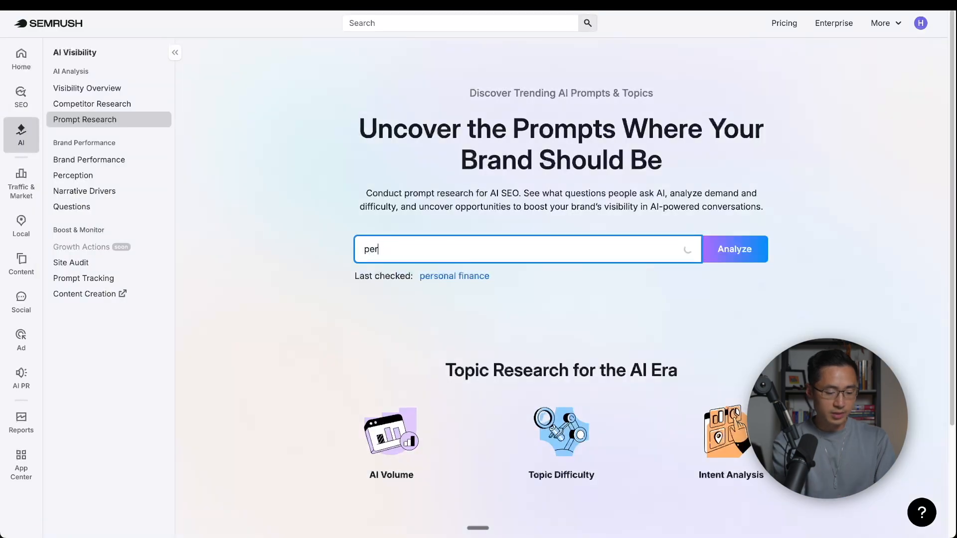
text(sonal finance)
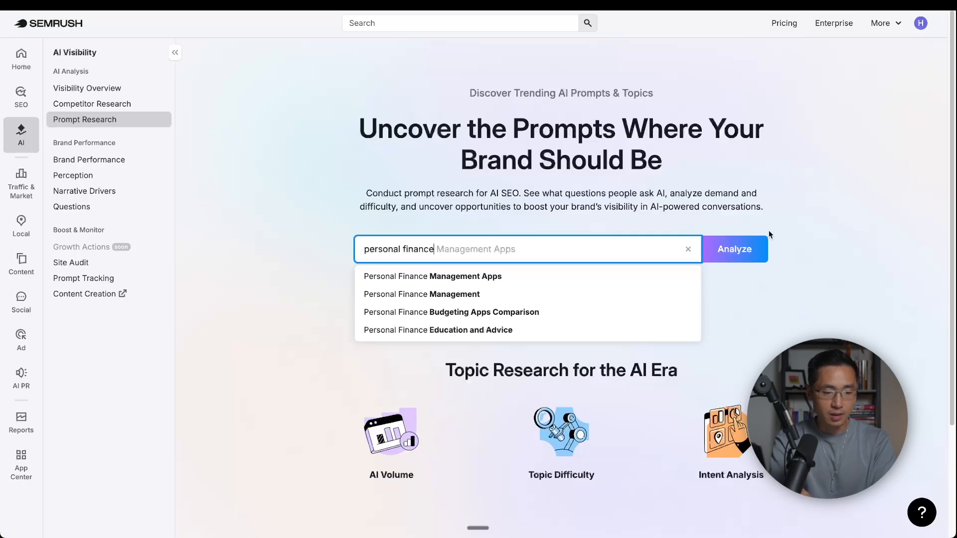
click(748, 249)
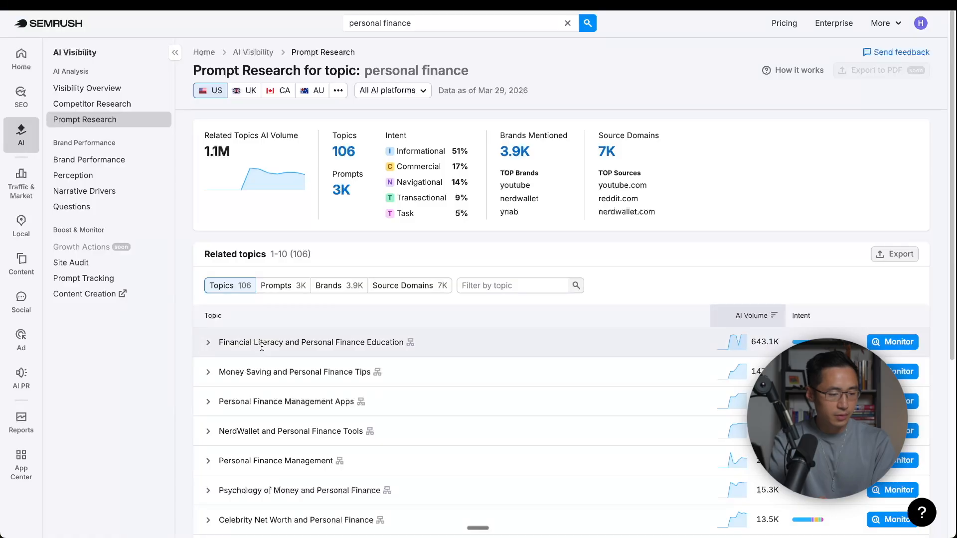
Step: Expand the topic "Financial Literacy and Personal Finance Education" and review the full AI response, brands and sources for the prompt "finance education websites"
click(239, 344)
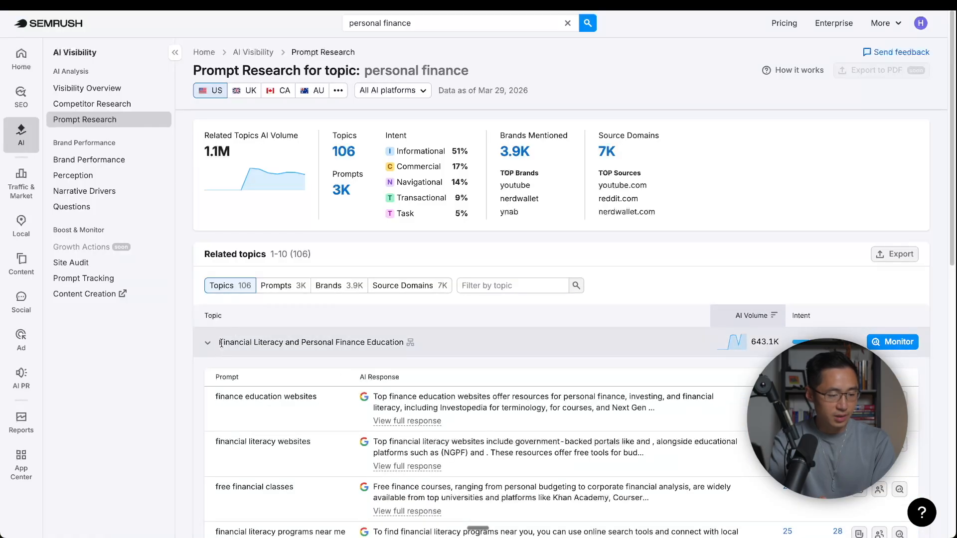
scroll(200, 371, down, 3)
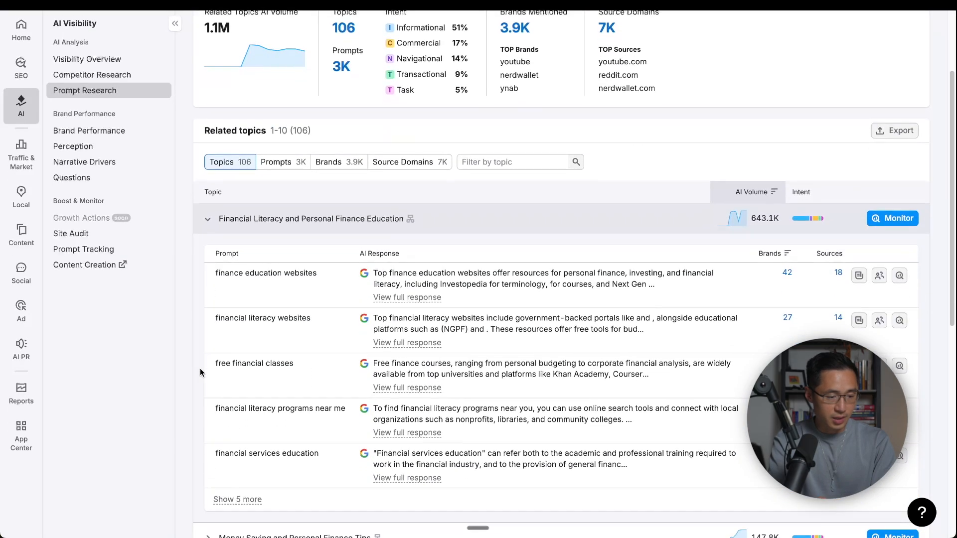
click(426, 296)
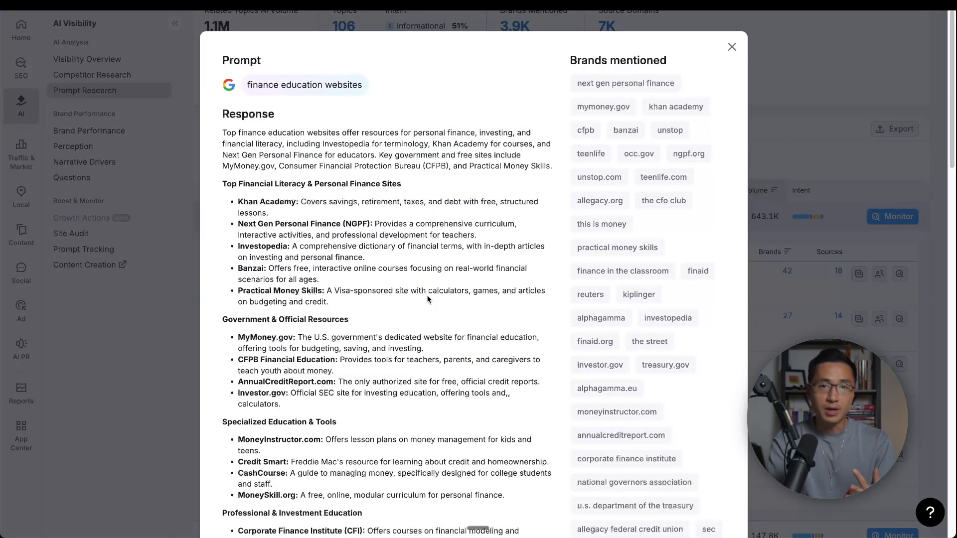
scroll(428, 299, down, 15)
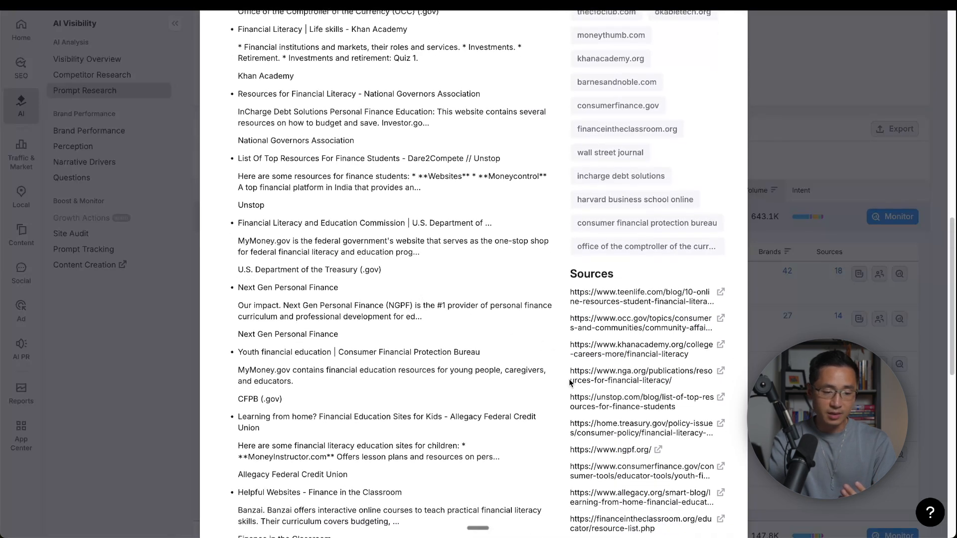
scroll(570, 380, down, 1)
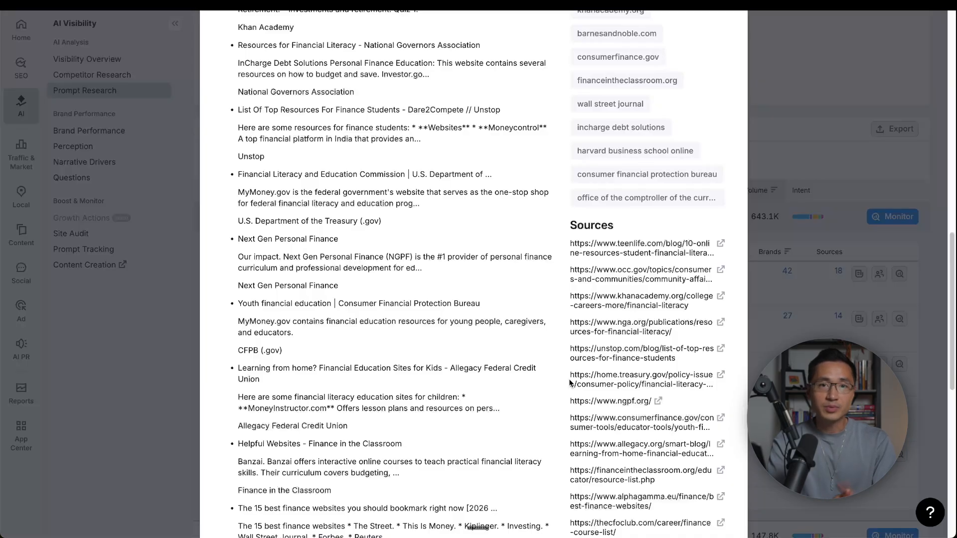
scroll(569, 379, down, 1)
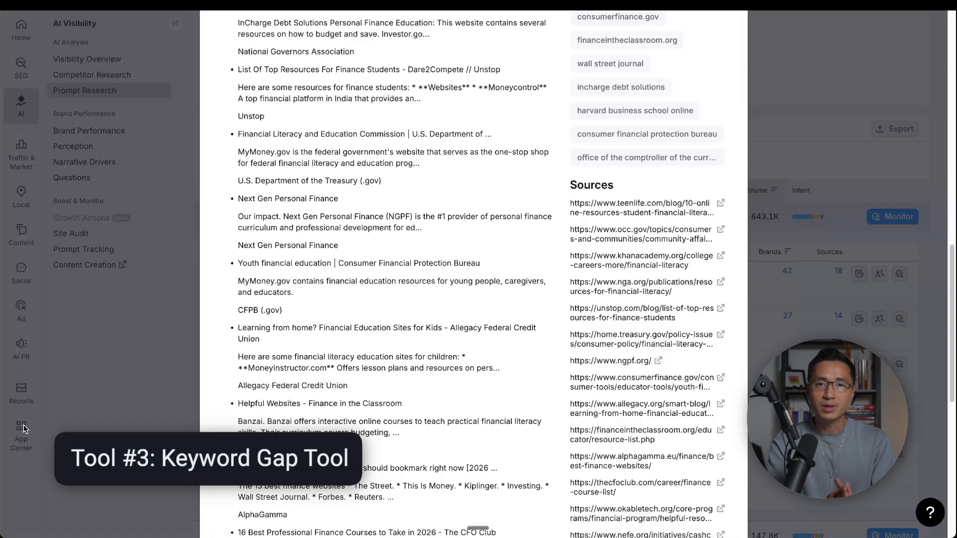
click(169, 309)
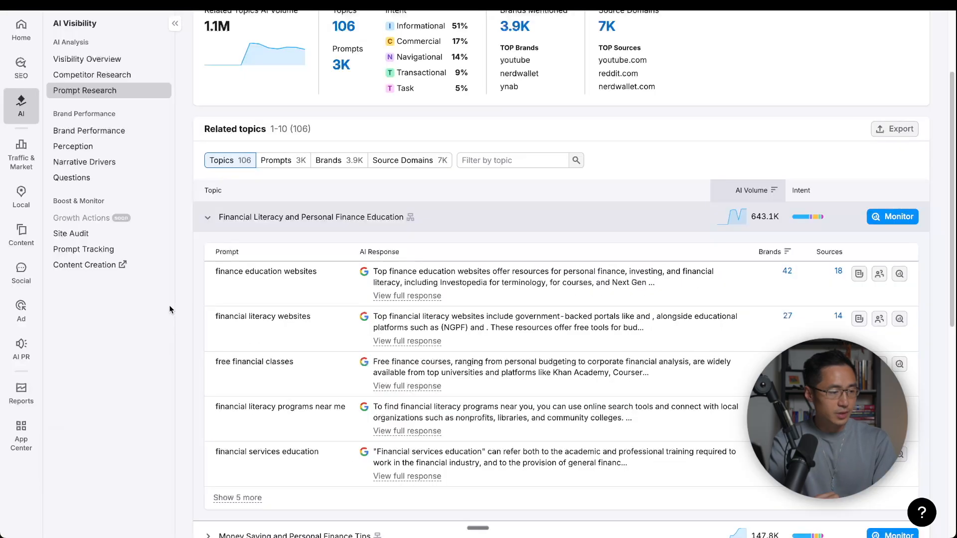
Step: Compare the organic keywords of millennialmoneyman.com with those of competitor thecollegeinvestor.com in the Keyword Gap tool for the US
mouse_move(13, 74)
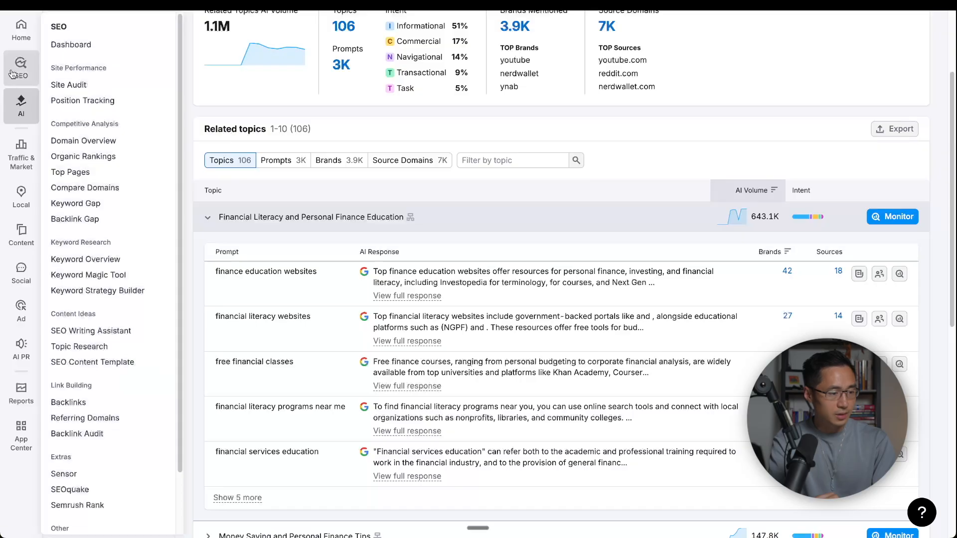
click(85, 206)
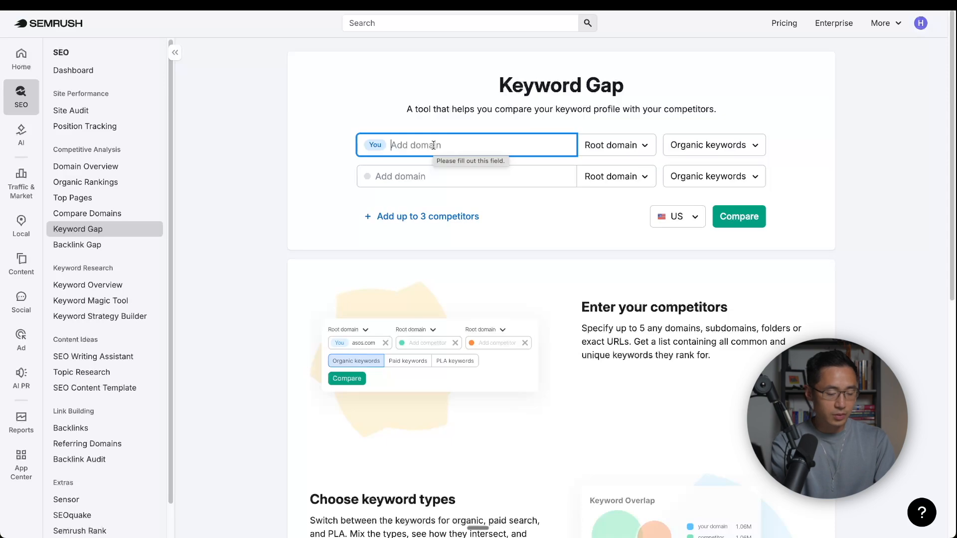
text(millanialmoneyman.c)
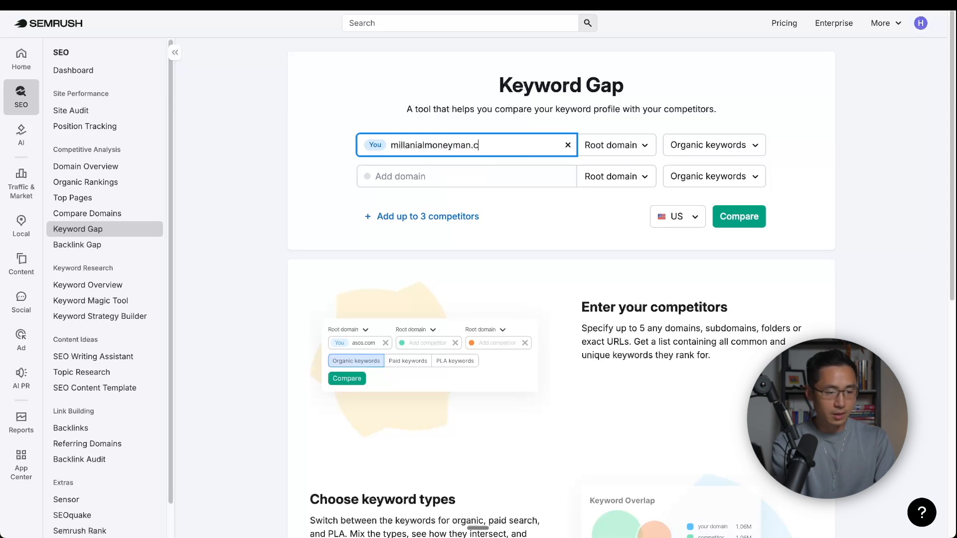
text(om)
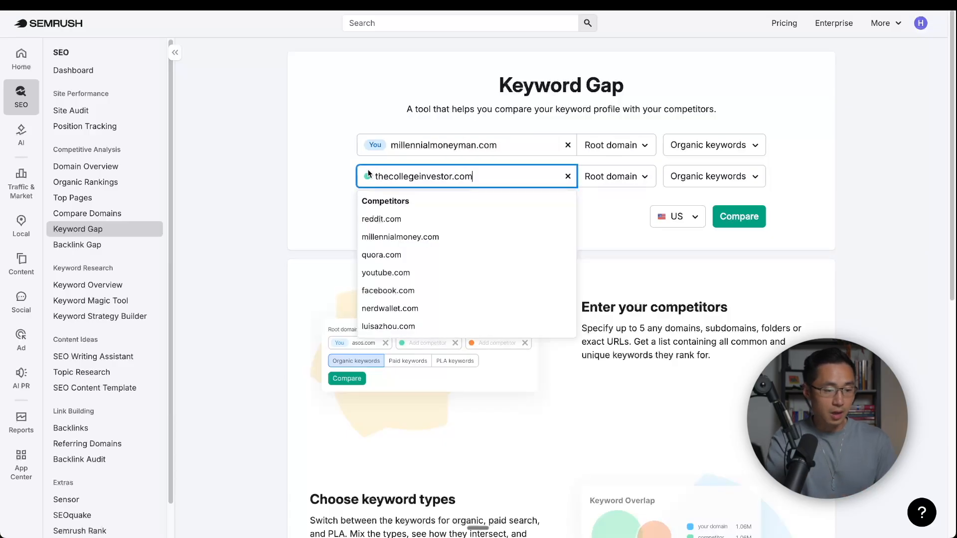
click(324, 194)
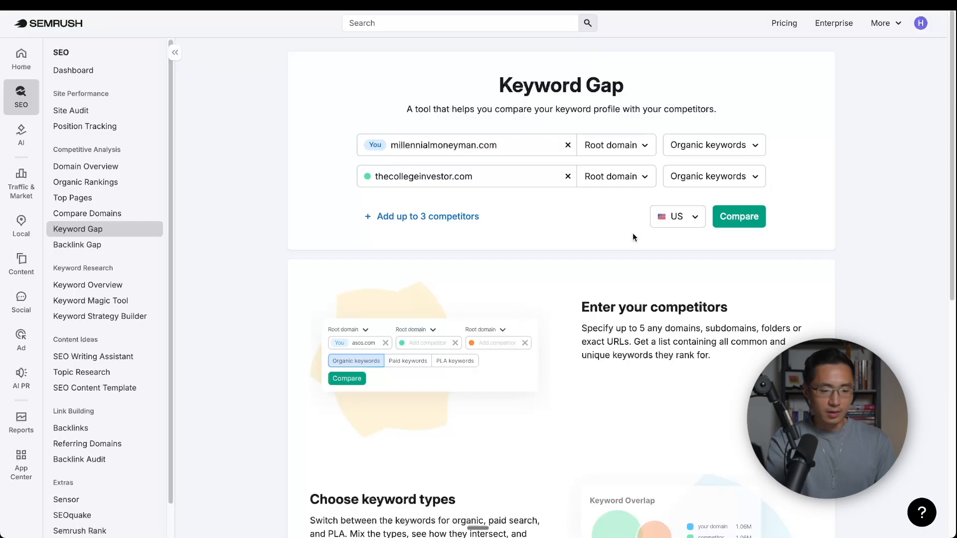
click(739, 217)
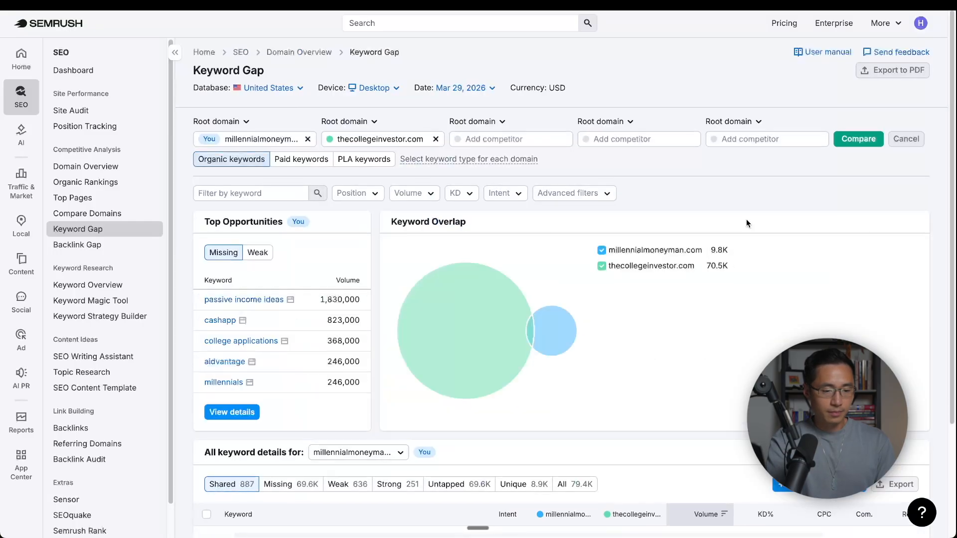
Step: Limit the keyword details to Missing keywords for millennialmoneyman.com and review the list
scroll(730, 196, down, 4)
scroll(730, 199, down, 2)
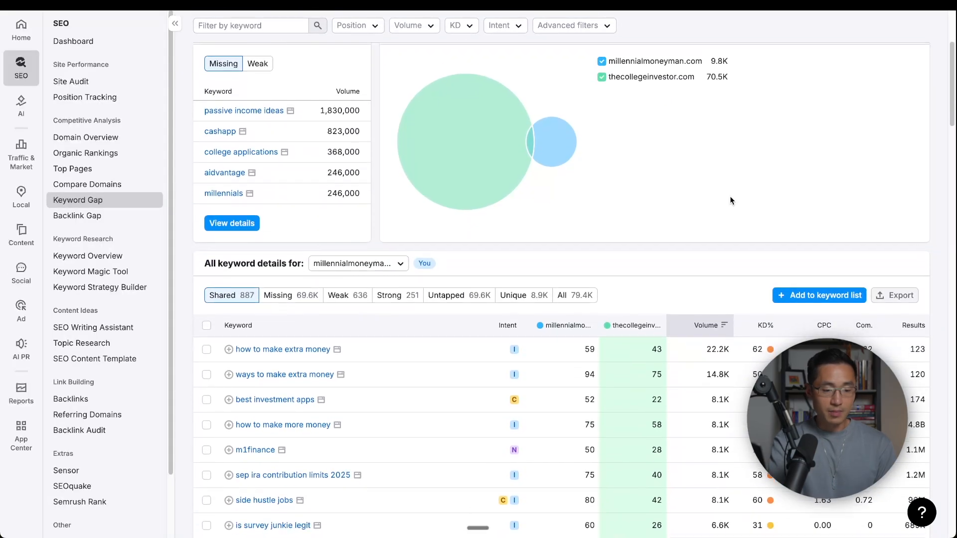
scroll(730, 197, down, 1)
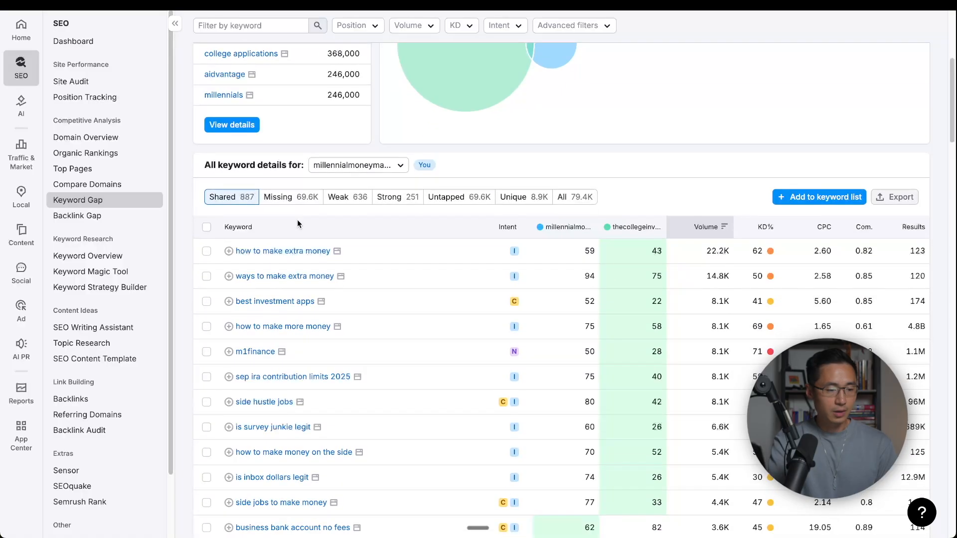
click(281, 199)
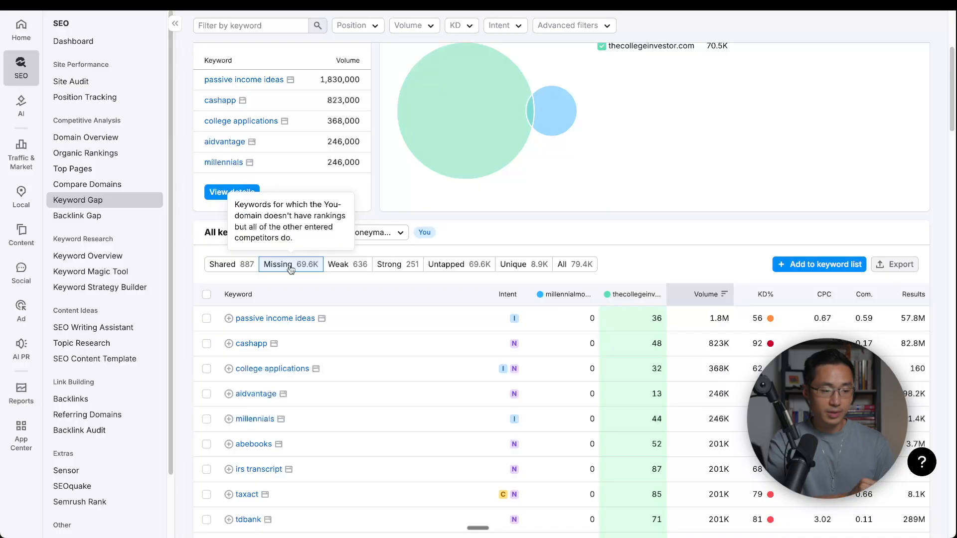
scroll(621, 85, down, 3)
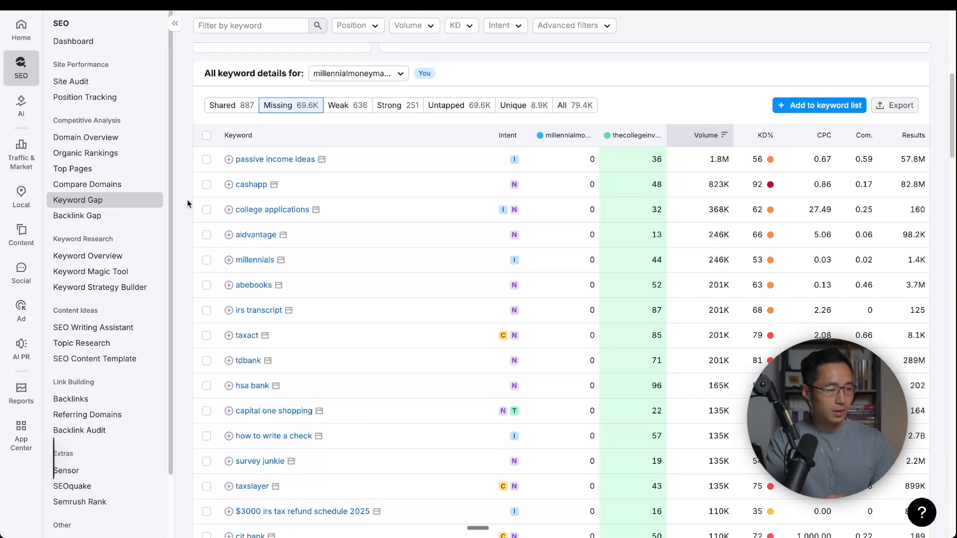
Step: Open the Visibility Overview report in the AI Visibility tools
mouse_move(20, 116)
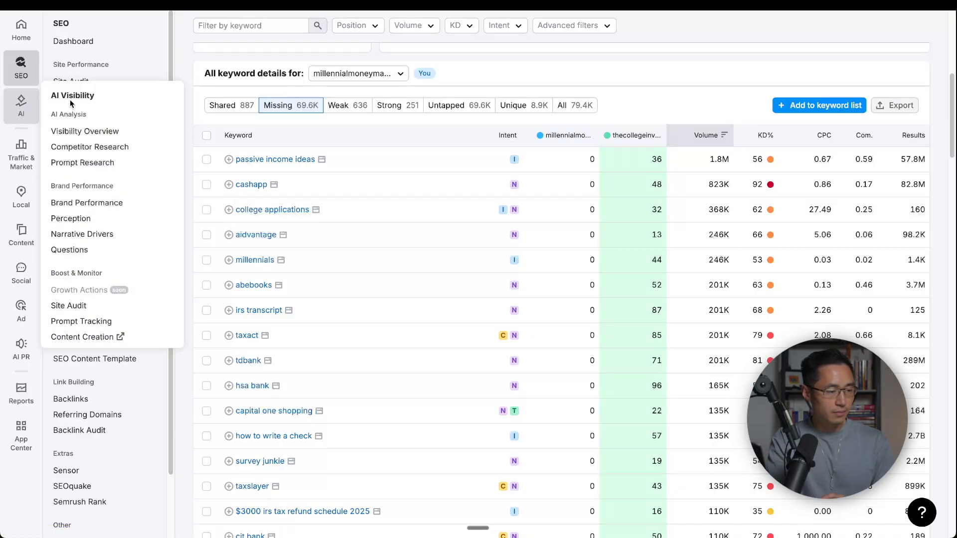
click(82, 133)
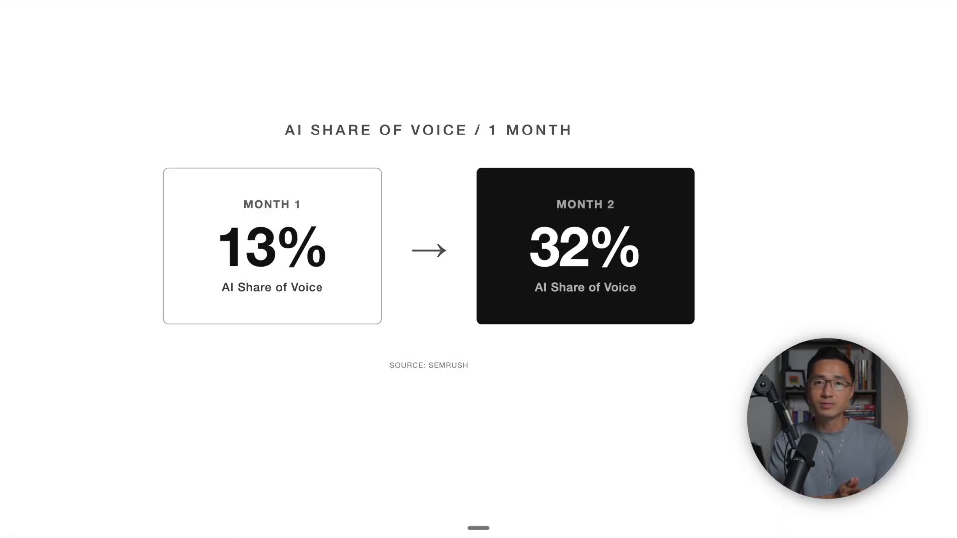
key(Right)
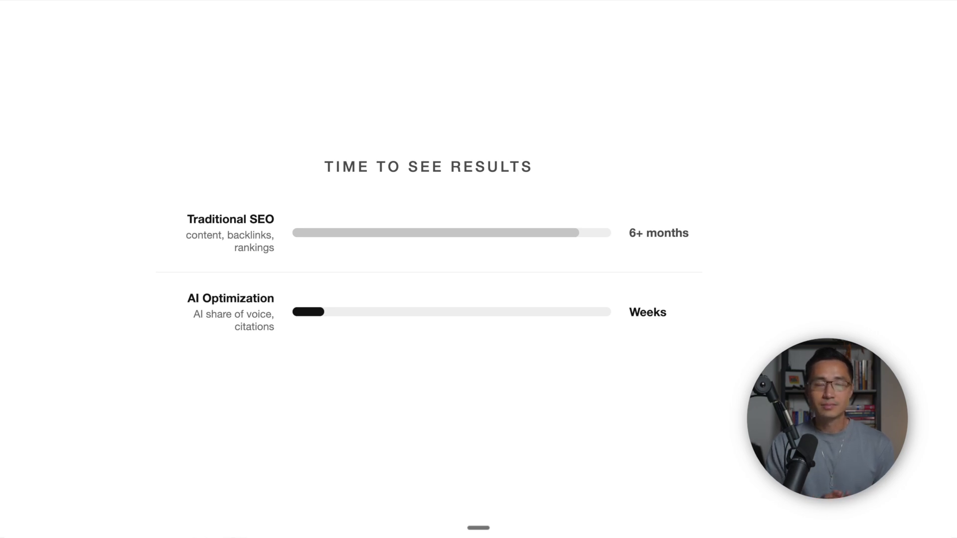
key(Right)
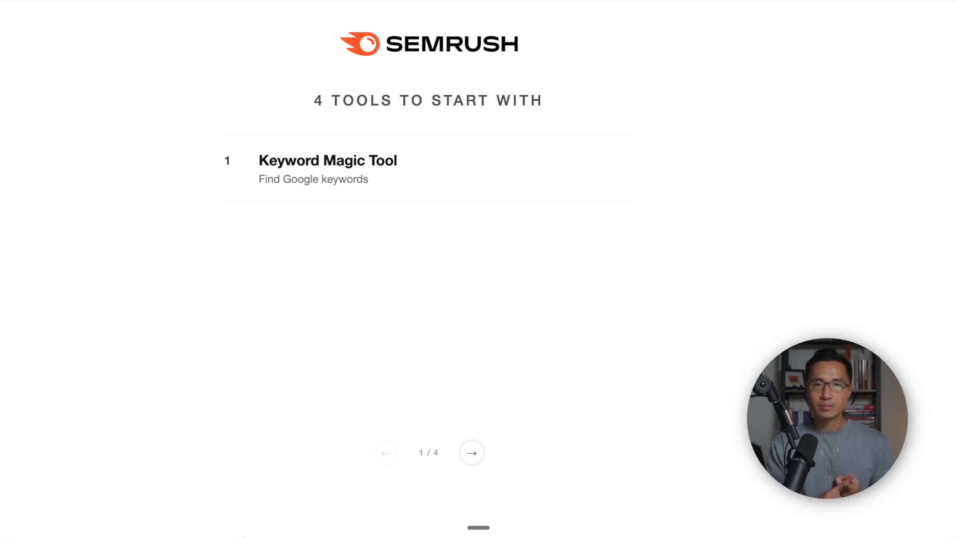
key(Right)
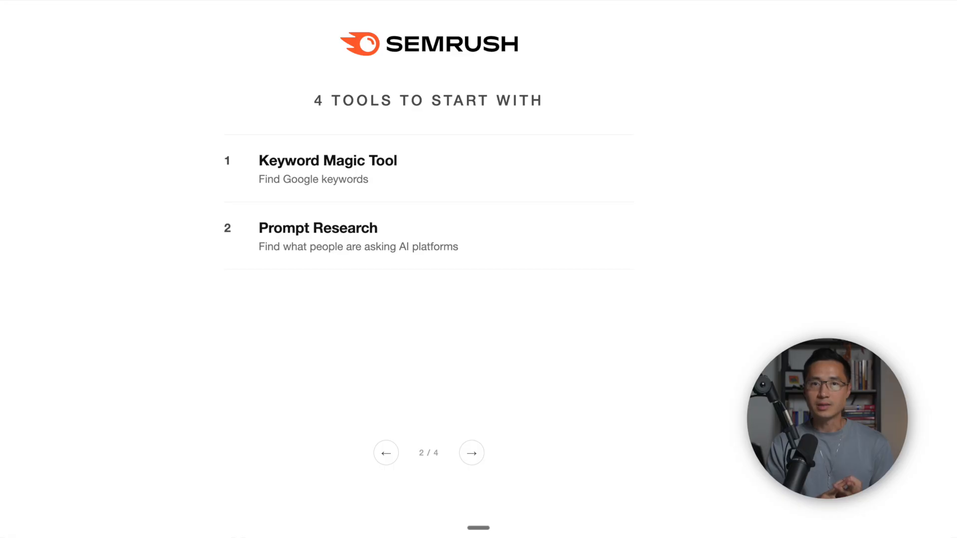
key(Right)
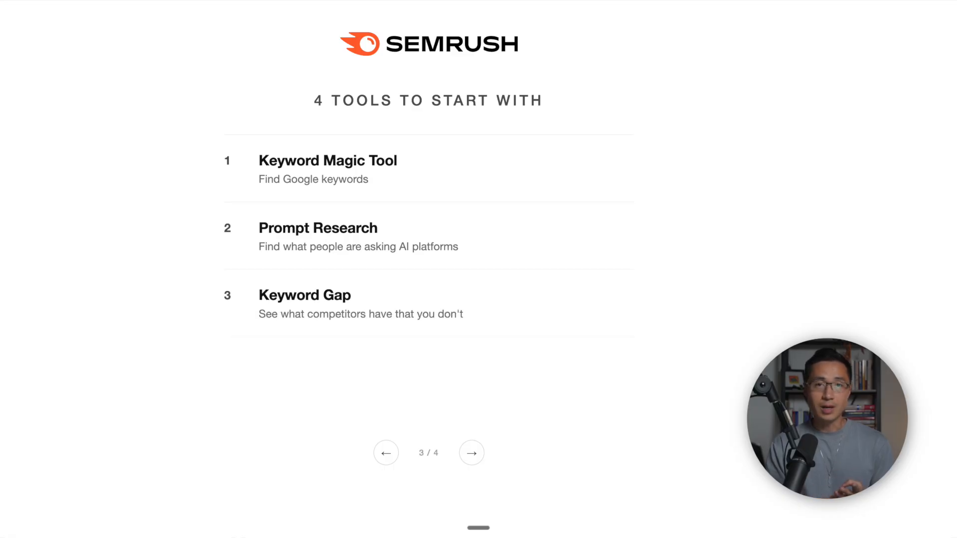
key(Right)
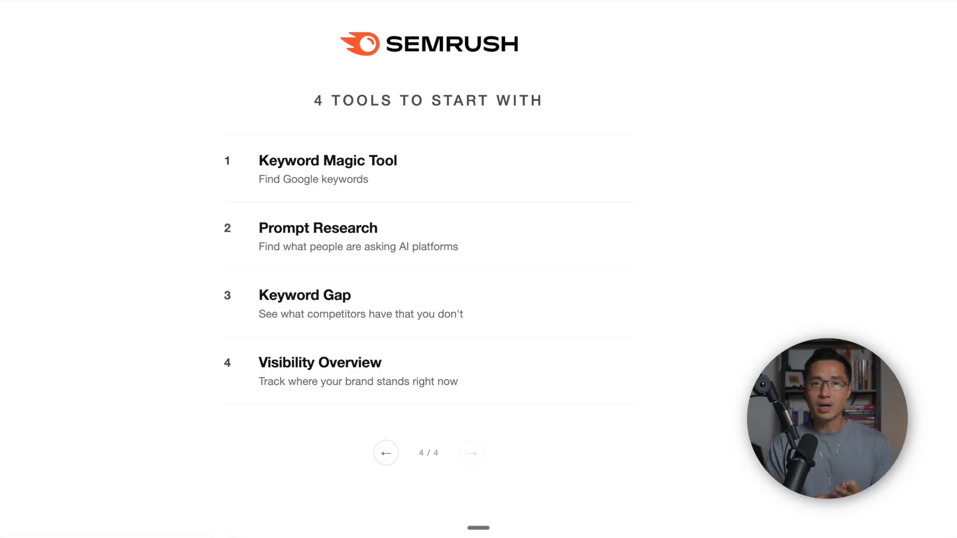